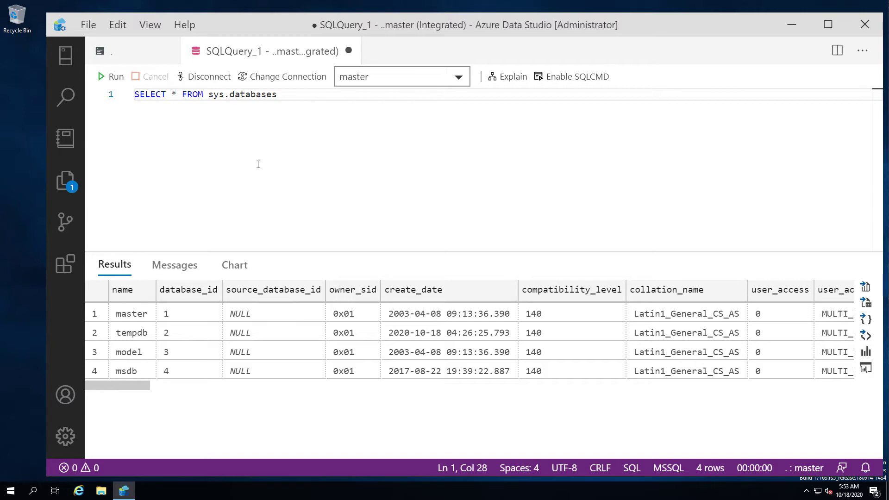
Replace the existing query with the DEMO database and Duplicate_Table setup script, and run it.
left_click_drag(299, 94, 132, 97)
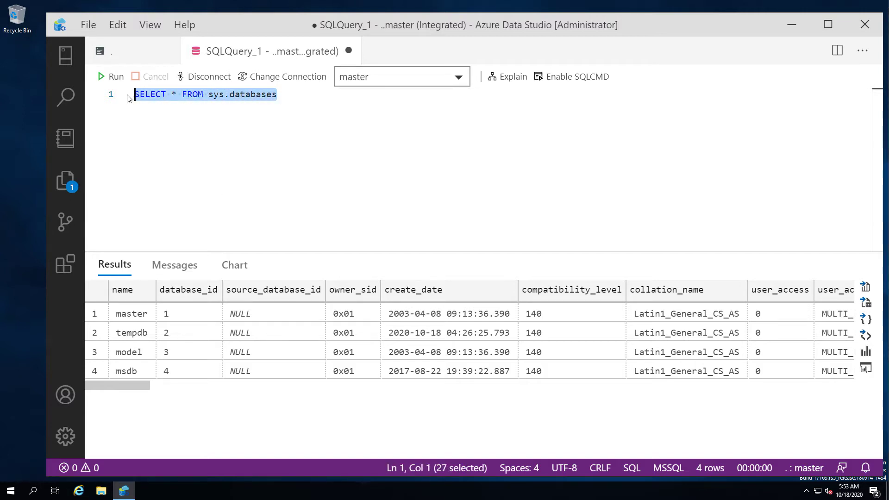
key("ctrl+v")
scroll(299, 145, "up", 5)
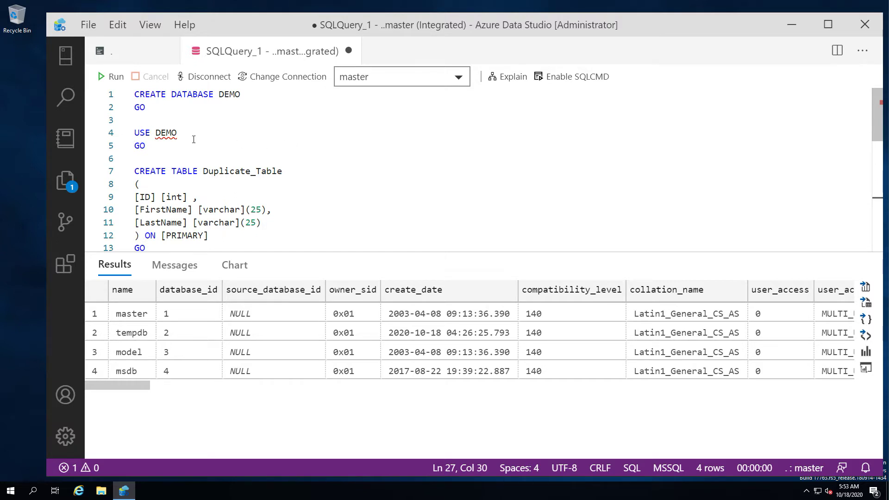
scroll(213, 179, "down", 1)
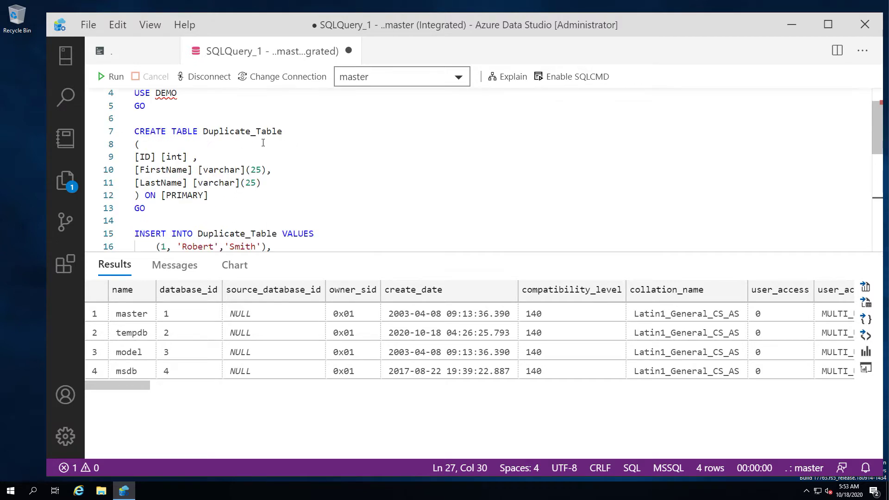
scroll(263, 144, "down", 3)
scroll(257, 161, "down", 3)
scroll(250, 177, "down", 3)
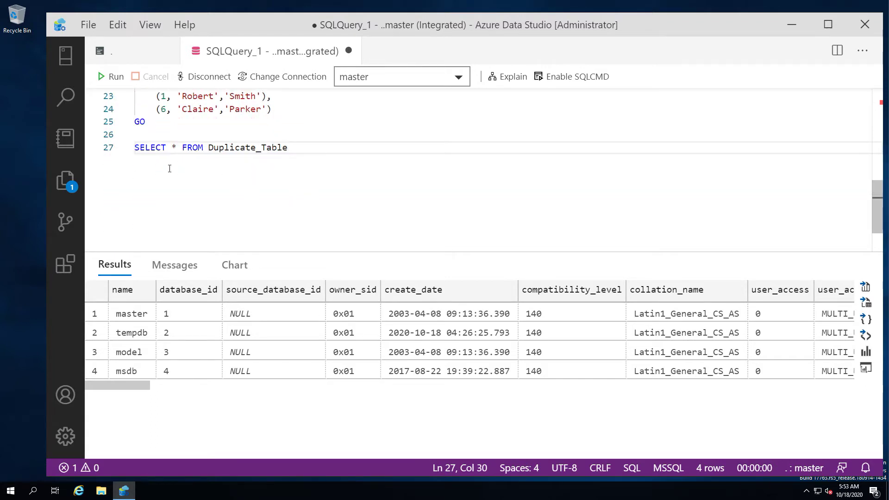
key("F5")
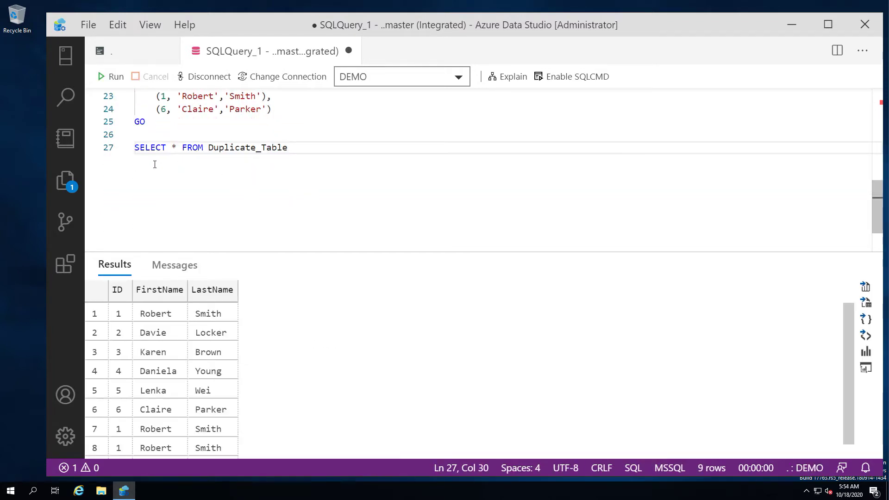
Check the messages and the nine returned rows in an enlarged results pane, then clear the editor.
left_click(174, 265)
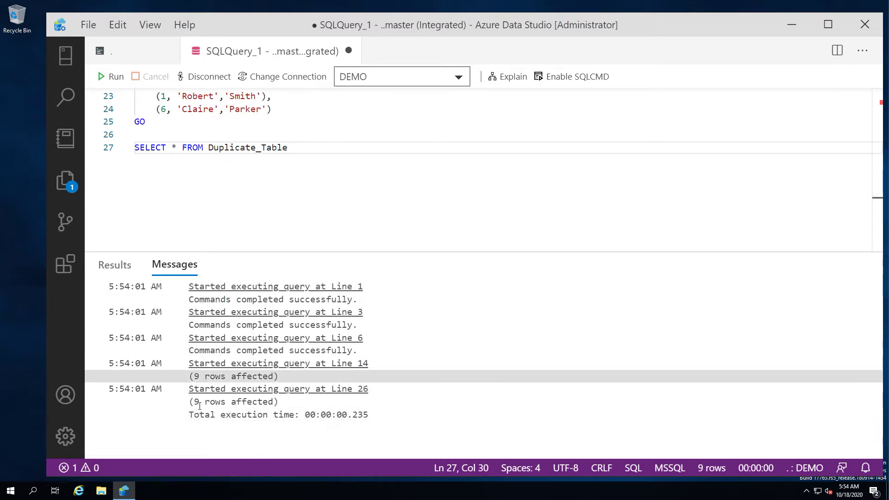
left_click(115, 264)
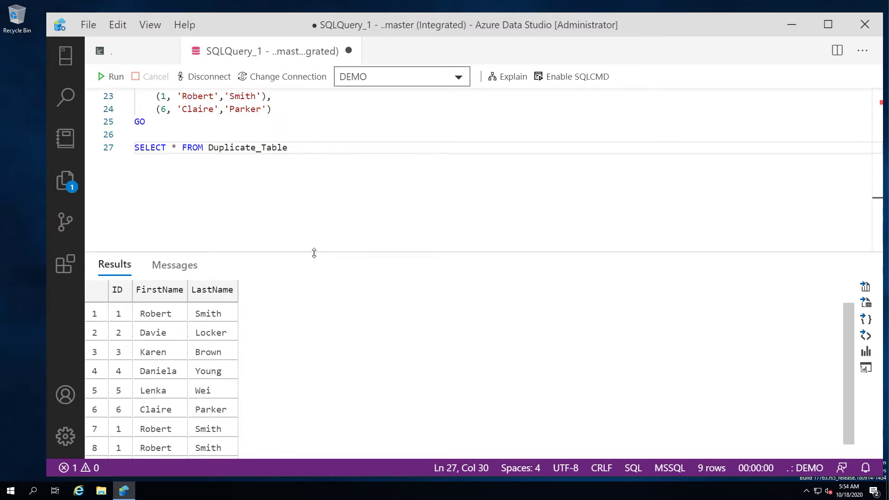
left_click_drag(314, 252, 314, 189)
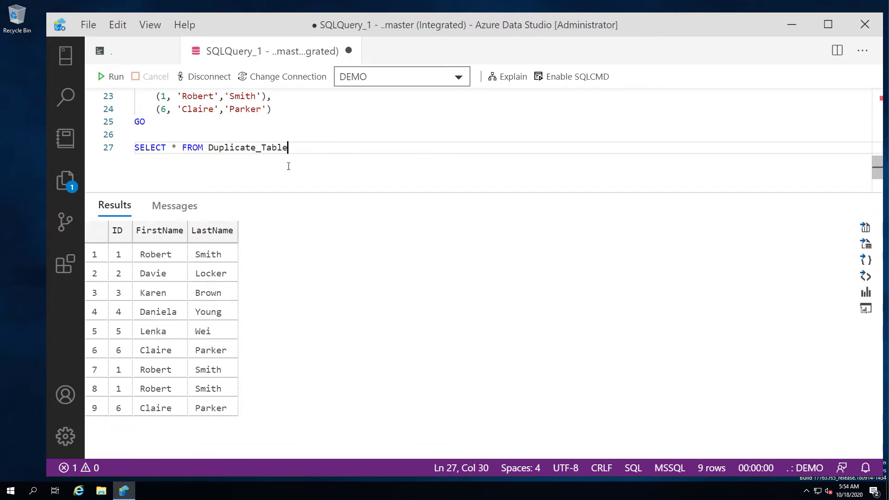
key("ctrl+a")
key("Delete")
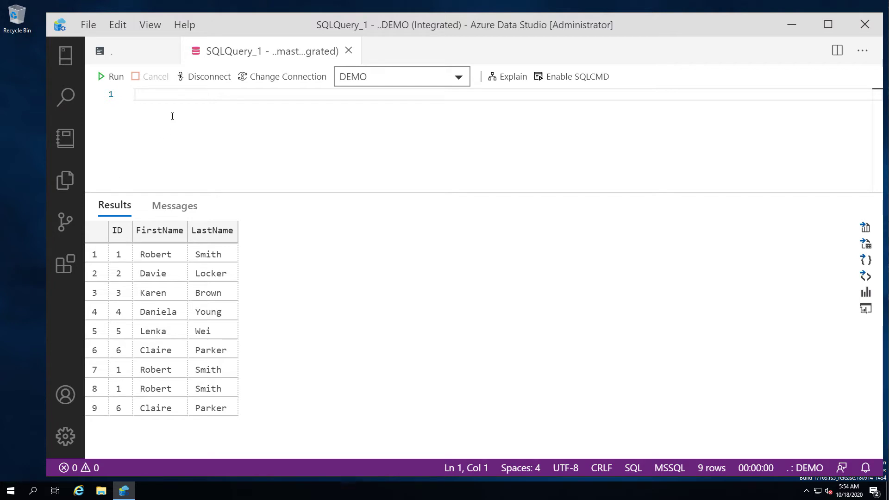
type("DECLARE @id int = 1 IF EXISTS (SELECT count(*) FROM Duplicate_Table WHERE ID = @id HAVING count(*) > 1 )    DELETE TOP(1) FROM Duplicate_Table WHERE ID = @id  SELECT * FROM Duplicate_Table GO")
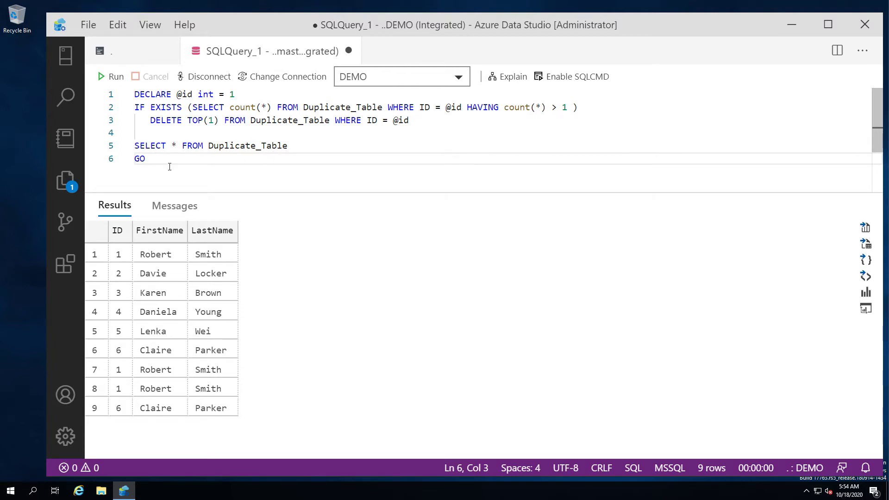
key("F5")
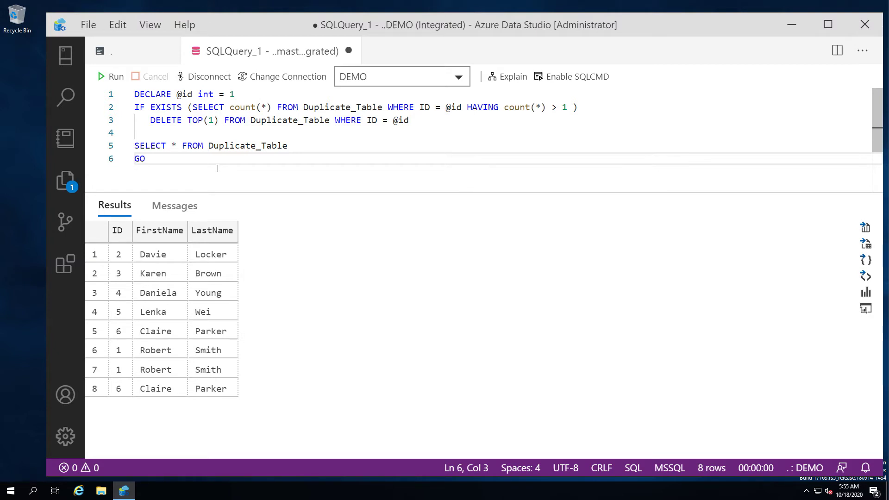
key("F5")
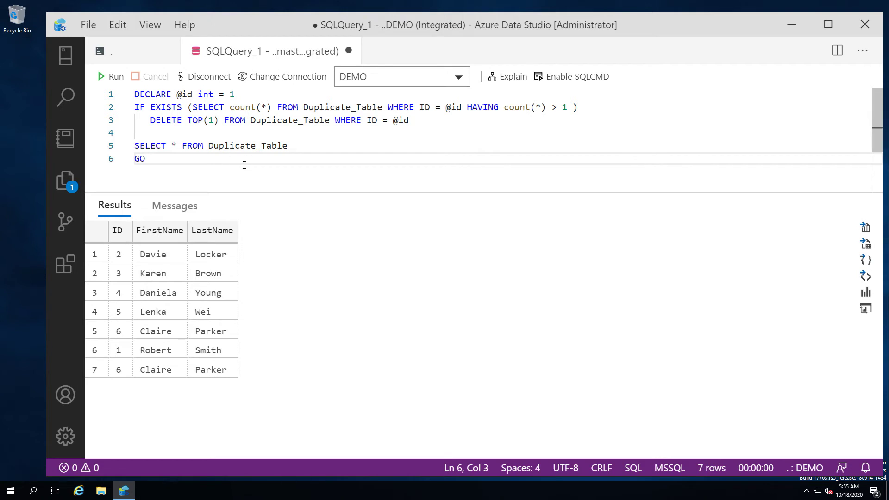
key("F5")
key("ctrl+a")
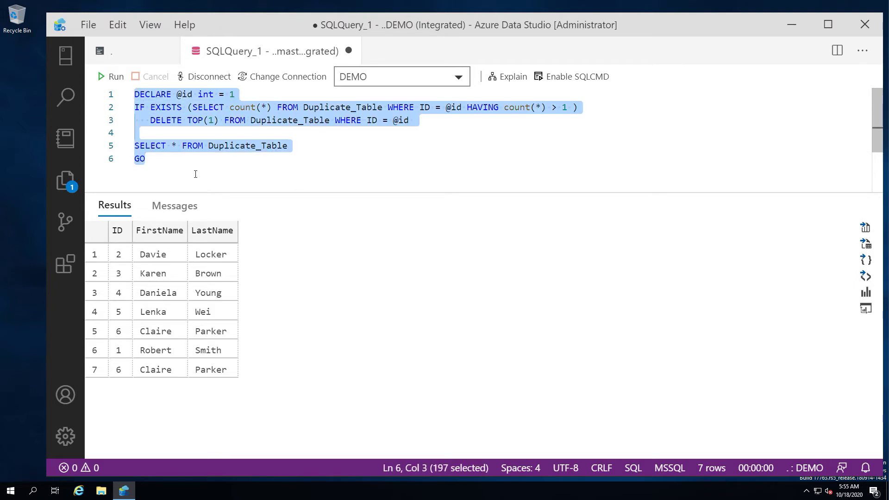
key("Delete")
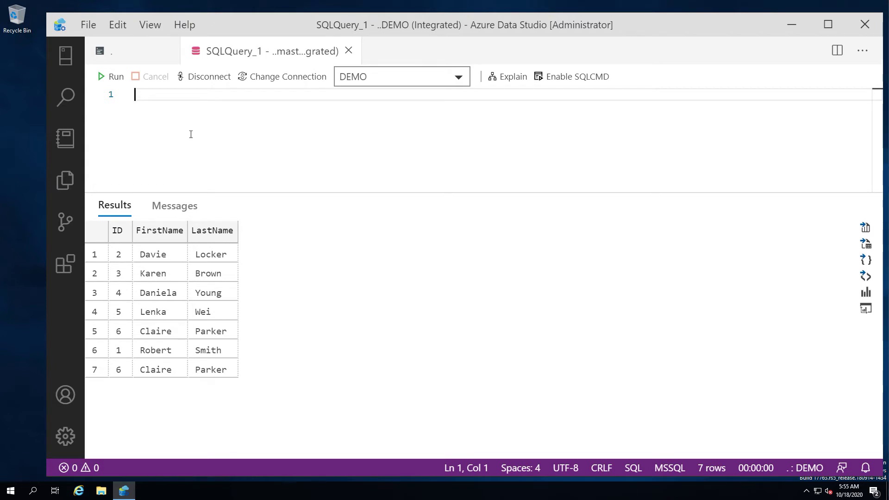
Insert nine more rows, query Duplicate_Table to review all 16 rows, then clear the editor.
key("ctrl+v")
key("F5")
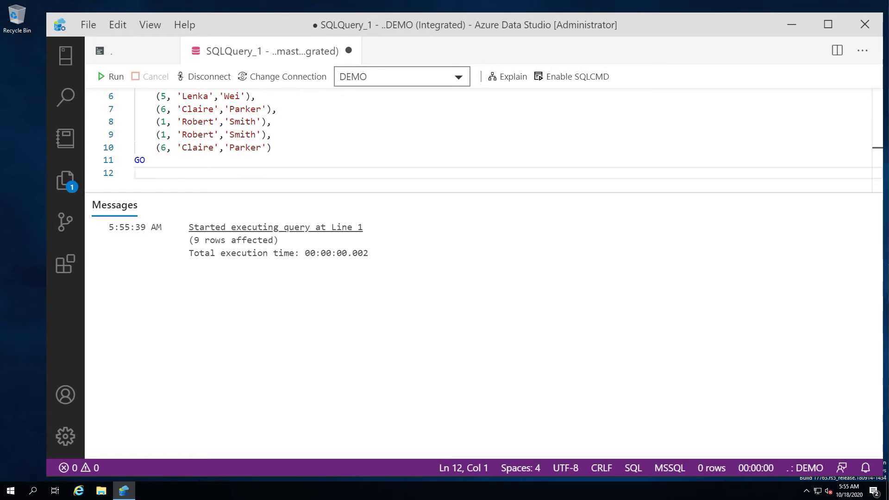
mouse_move(286, 168)
key("ctrl+a")
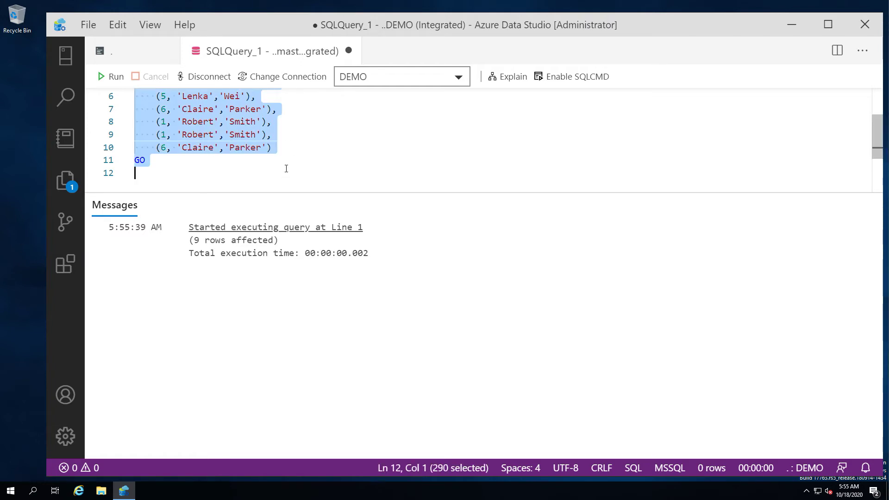
type("SELECT * FROM Duplicate_Table")
key("F5")
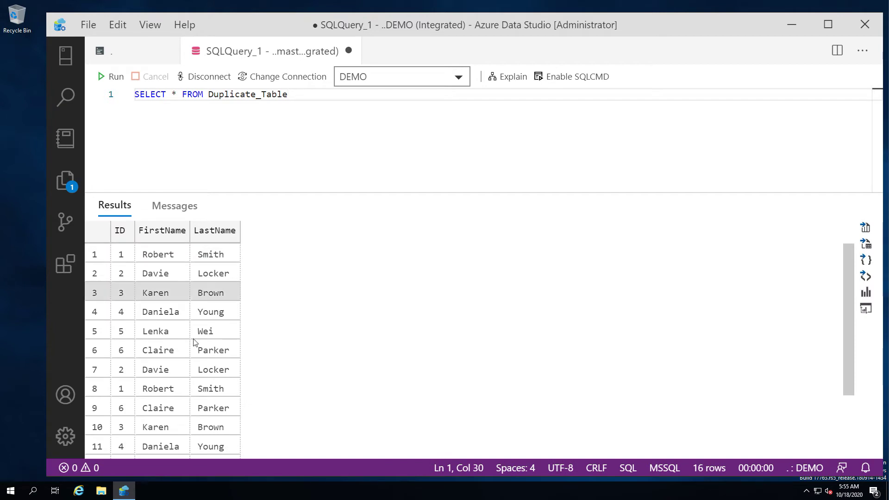
scroll(192, 342, "down", 2)
scroll(202, 355, "down", 1)
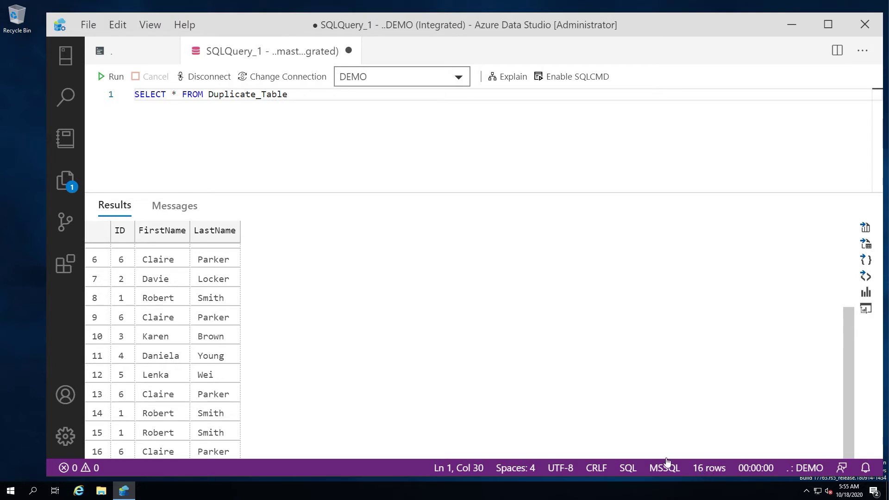
scroll(297, 347, "up", 2)
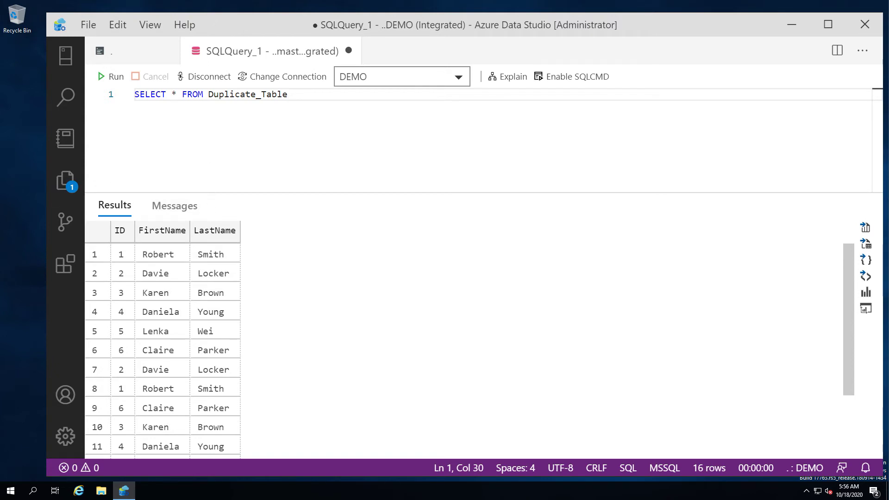
left_click_drag(288, 94, 133, 95)
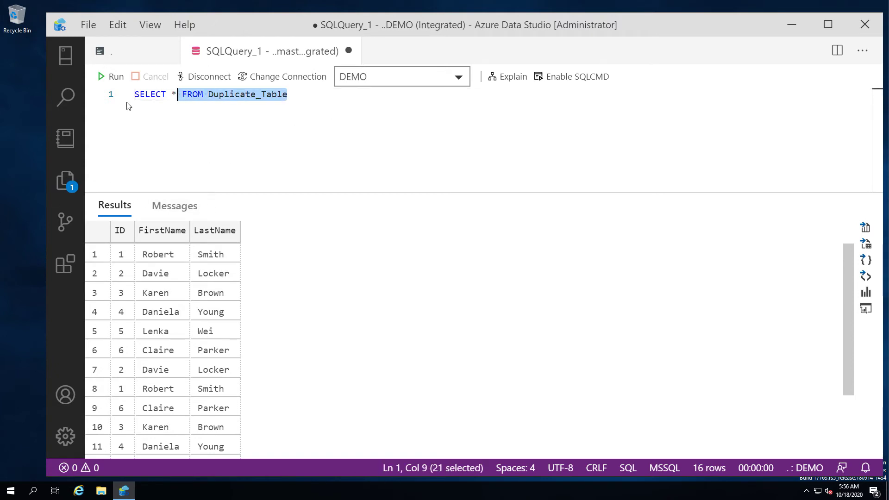
key("Delete")
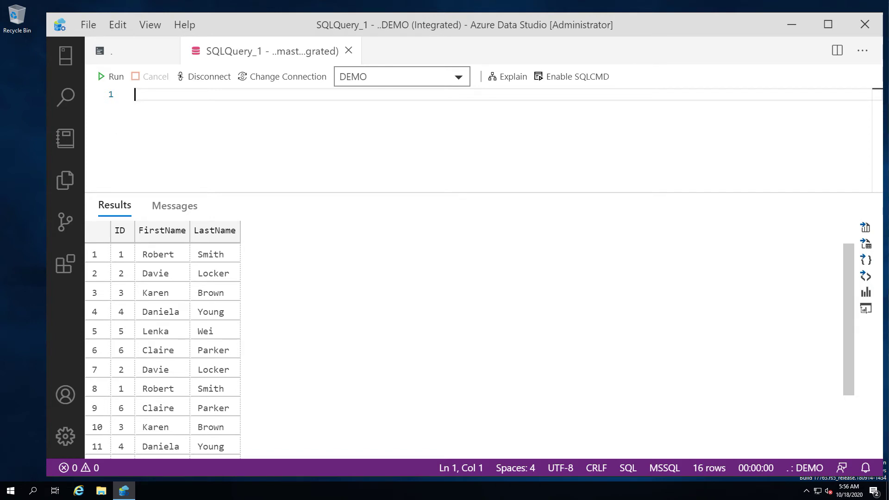
Write the row_number CTE ending in SELECT * FROM temp, with lowercase temp, and run it.
type("with temp (rank1,id ,fname,lname) as (    select row_number() over ( partition by ID, FirstName, LastName order by ID, FirstName, LastName ) , *    from Duplicate_Table )")
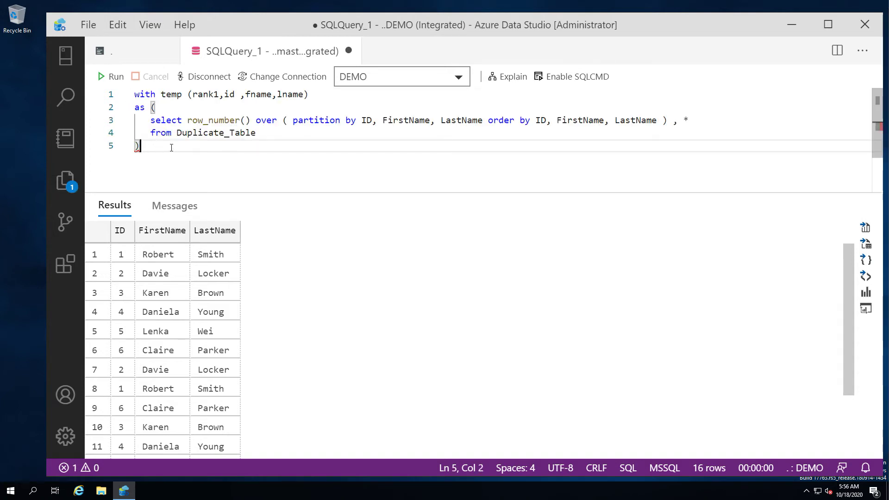
key("Return")
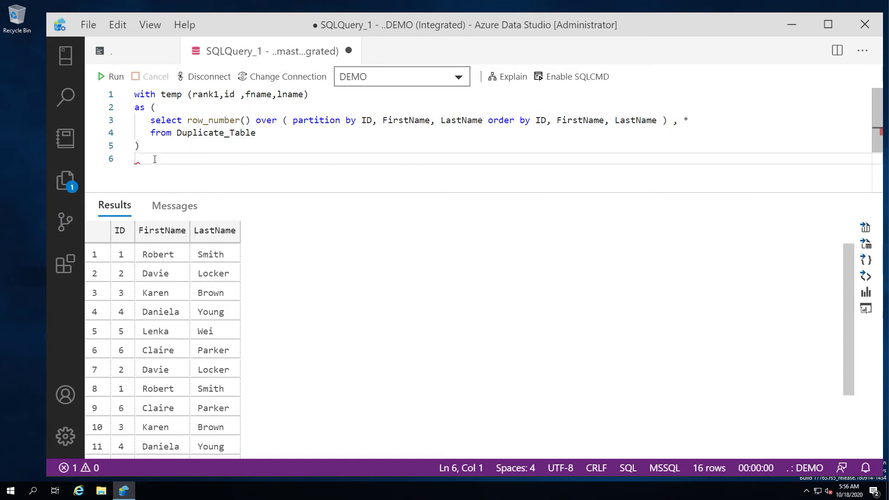
type("SELECT ")
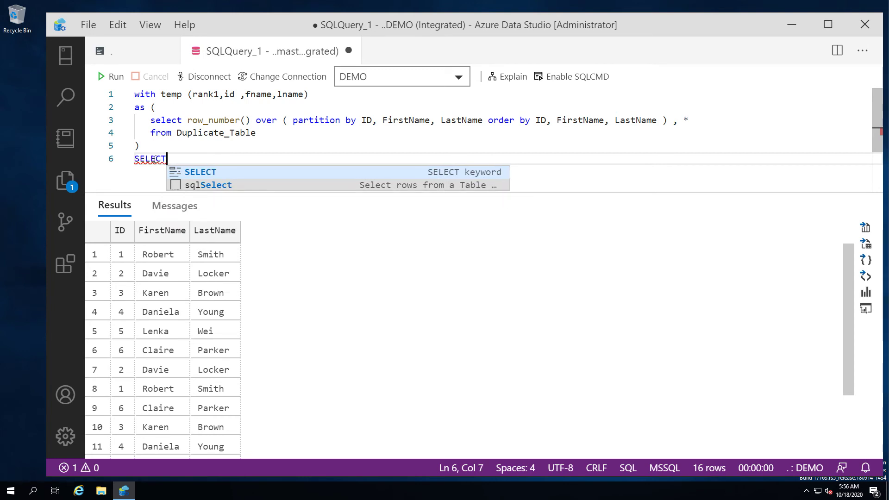
type("*")
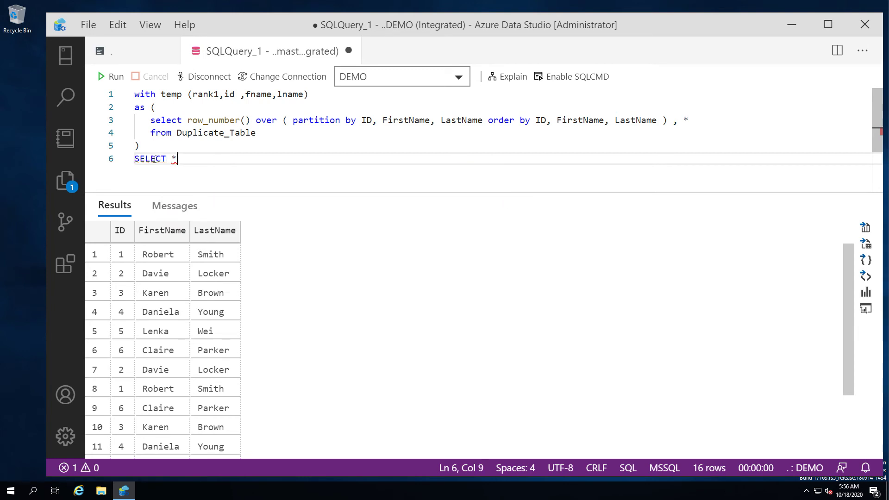
type(" FROM ")
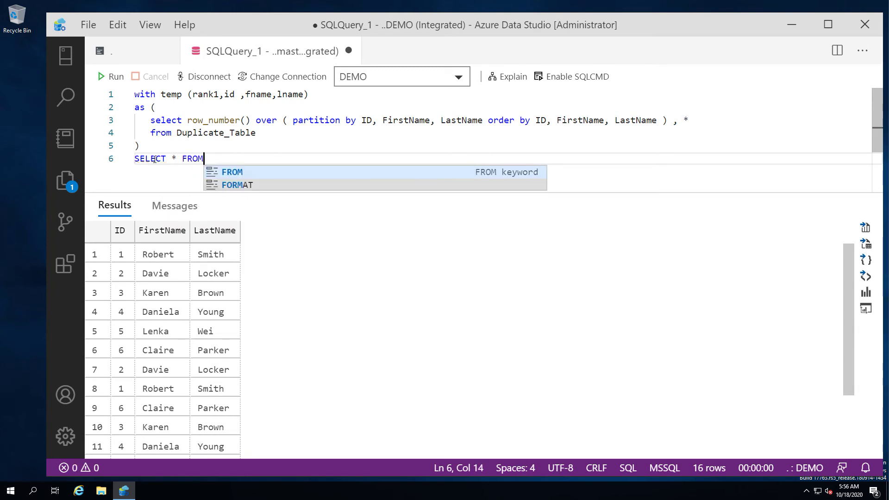
type("T")
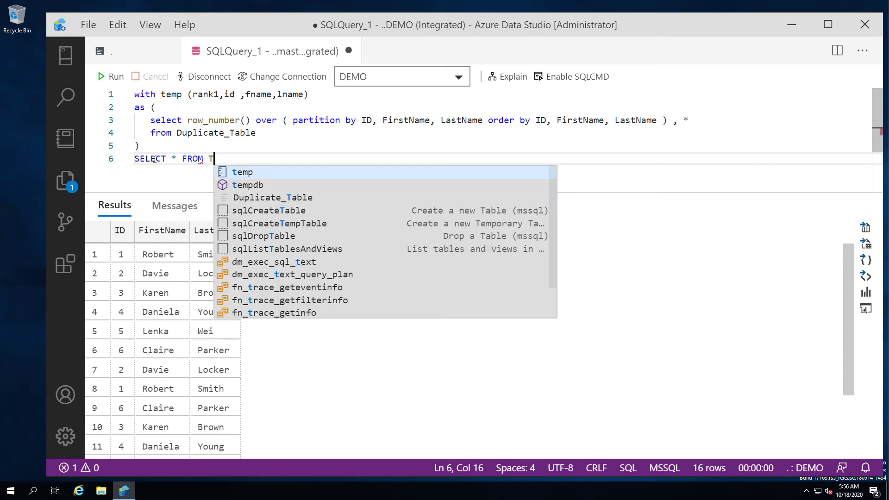
type("EMP")
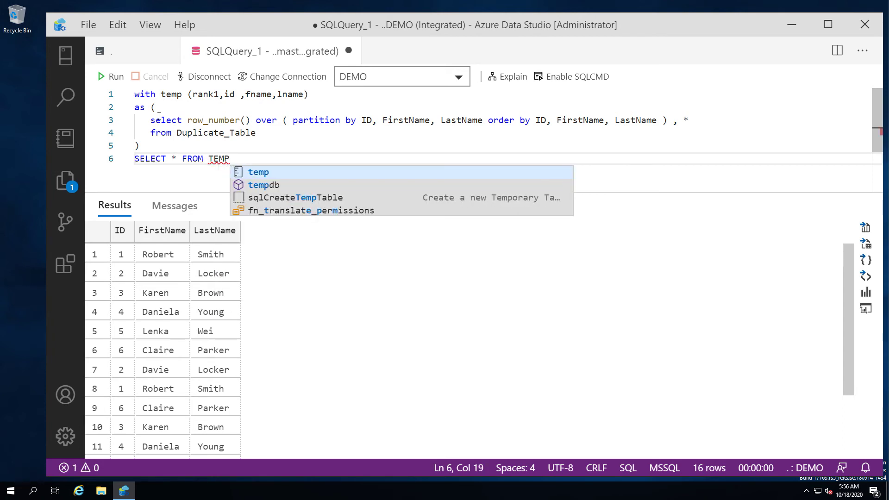
double_click(171, 95)
key("ctrl+c")
left_click(220, 158)
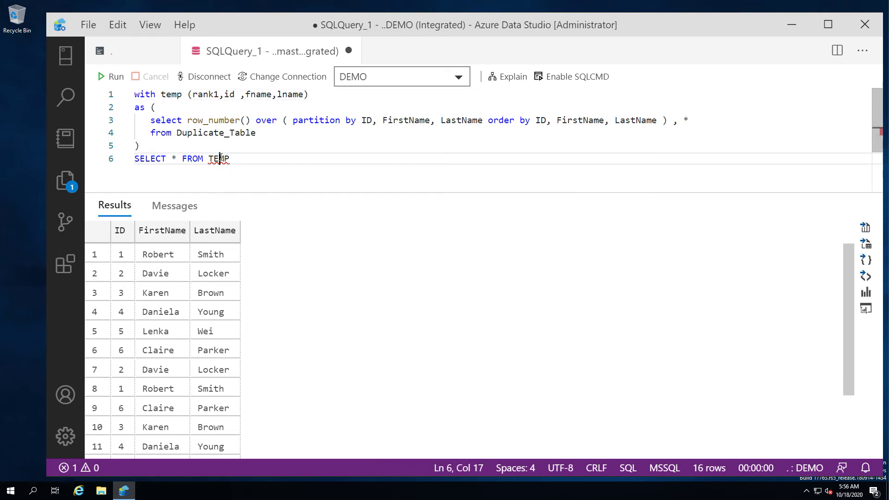
double_click(220, 159)
key("ctrl+v")
key("F5")
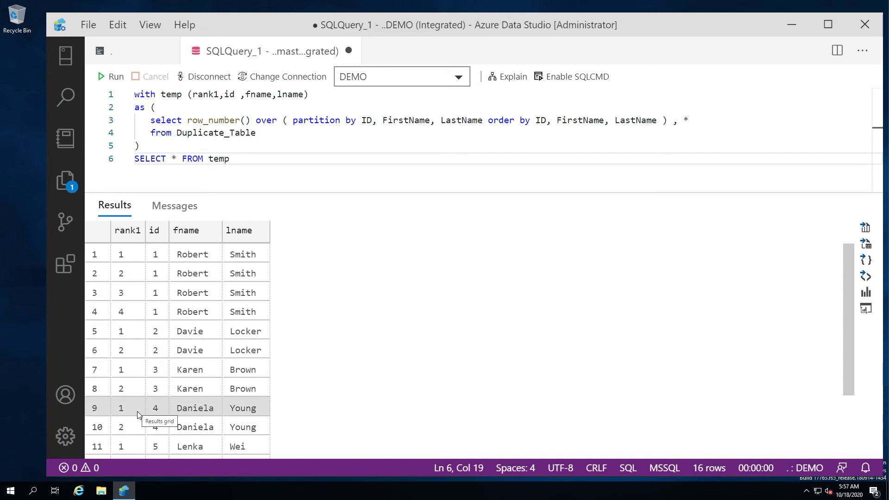
scroll(137, 414, "down", 1)
scroll(138, 415, "down", 1)
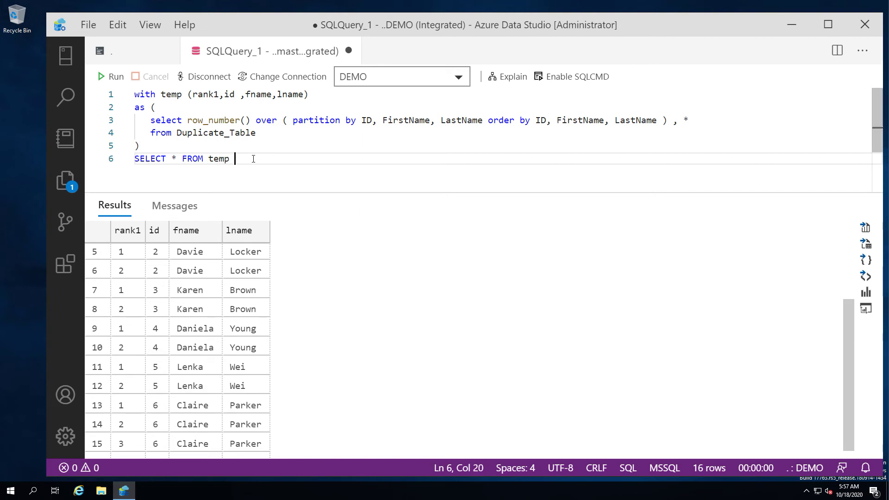
type("where ")
type("rank")
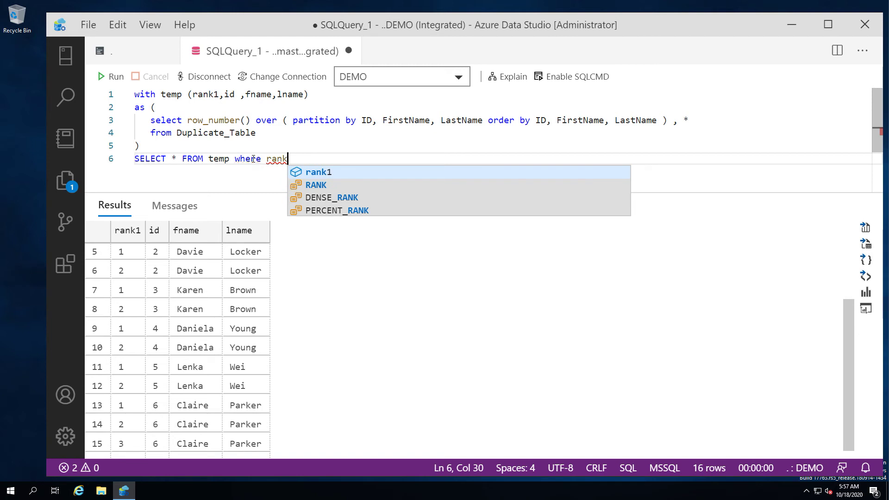
type("1 ")
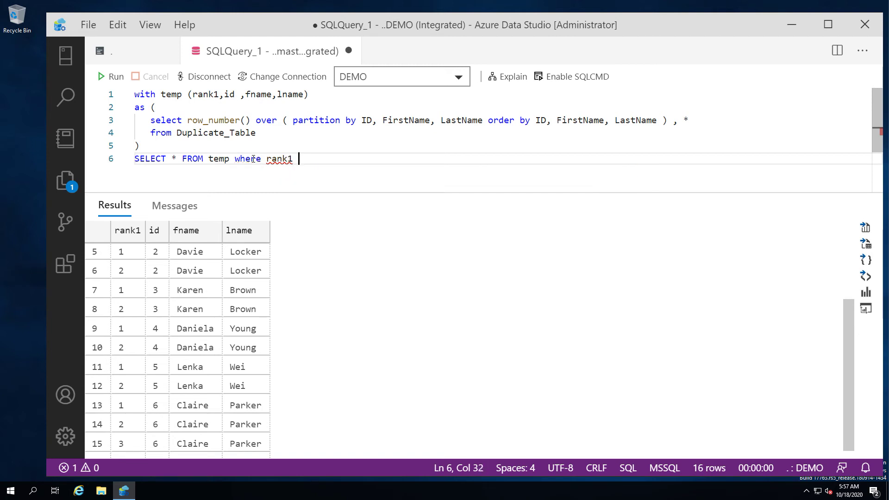
type(">")
type(" 1")
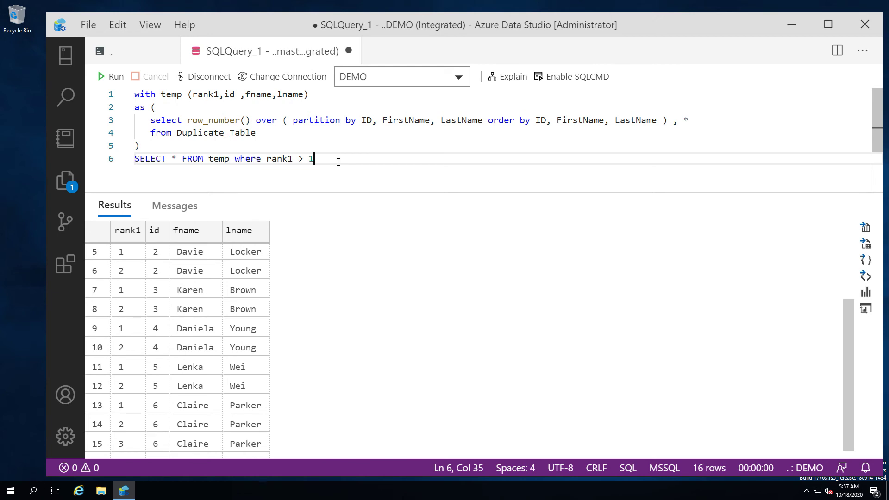
Run the CTE query filtered with where rank1 > 1.
key("F5")
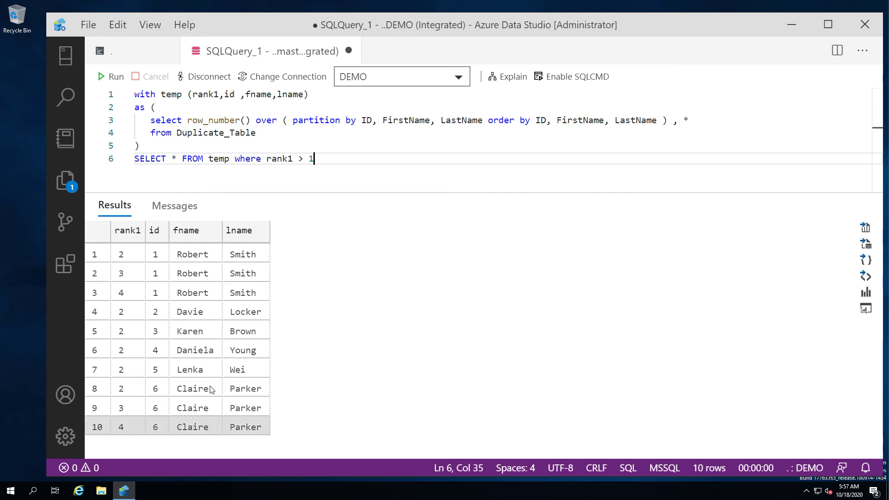
Change the CTE filter from rank1 > 1 to rank1 = 1 and run the whole query.
left_click_drag(300, 159, 325, 158)
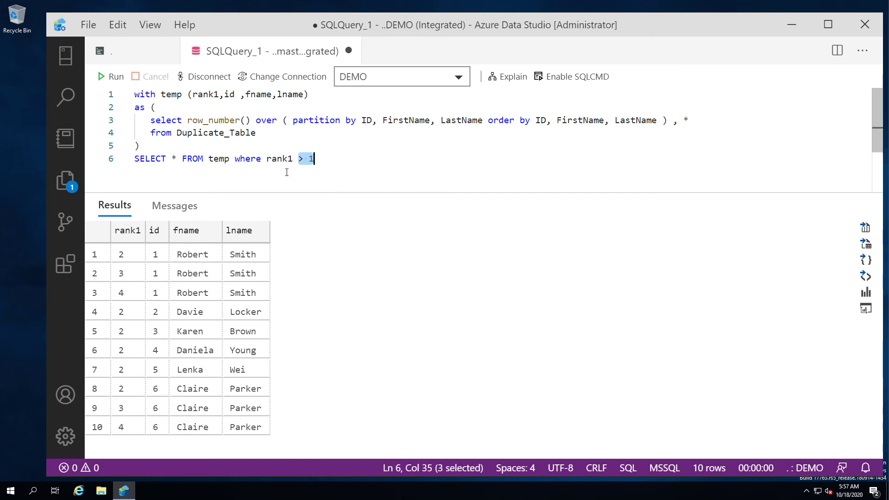
key("shift+Left")
key("shift+Left")
type("=")
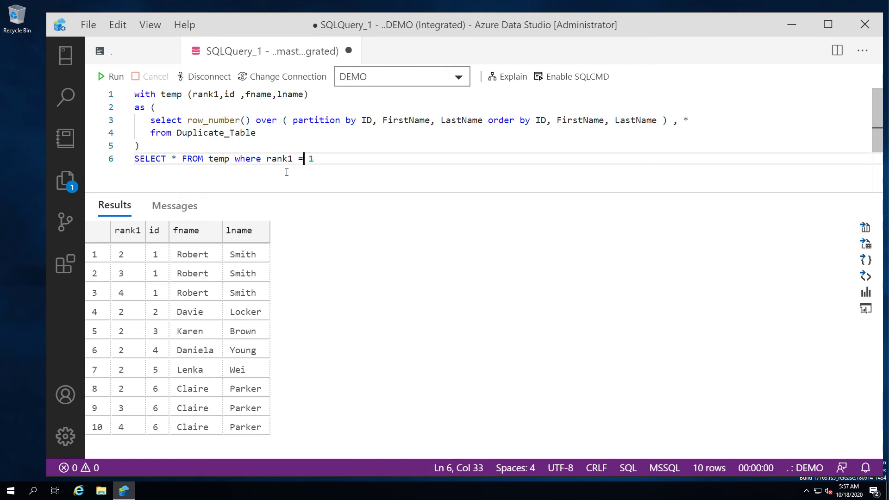
left_click_drag(316, 159, 134, 95)
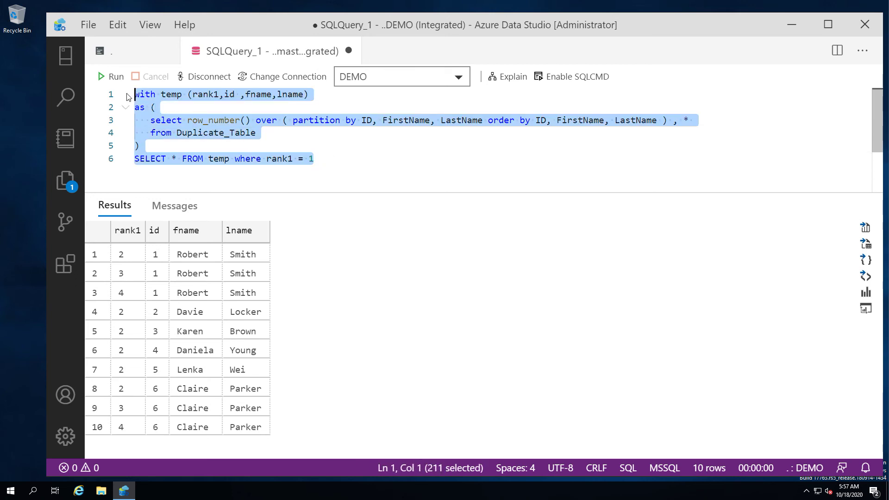
key("F5")
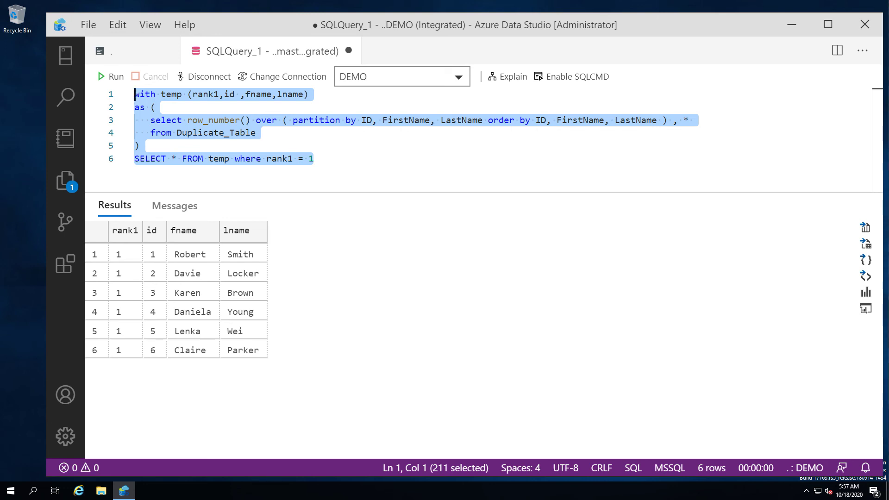
Replace line 6 with 'delete from temp where rank1 > 1' plus a Duplicate_Table select, run it, check both tabs.
left_click(291, 158)
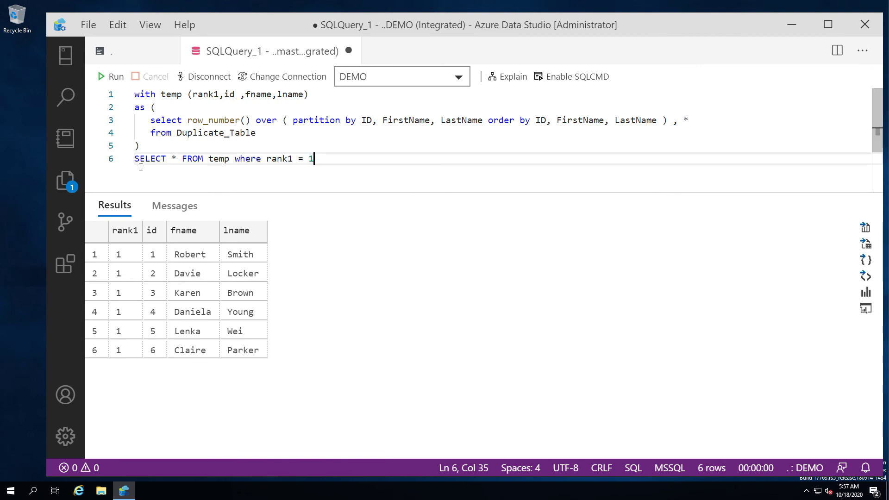
left_click_drag(315, 158, 135, 158)
type("delete from temp where rank1 > 1;  SELECT * FROM Duplicate_Table;")
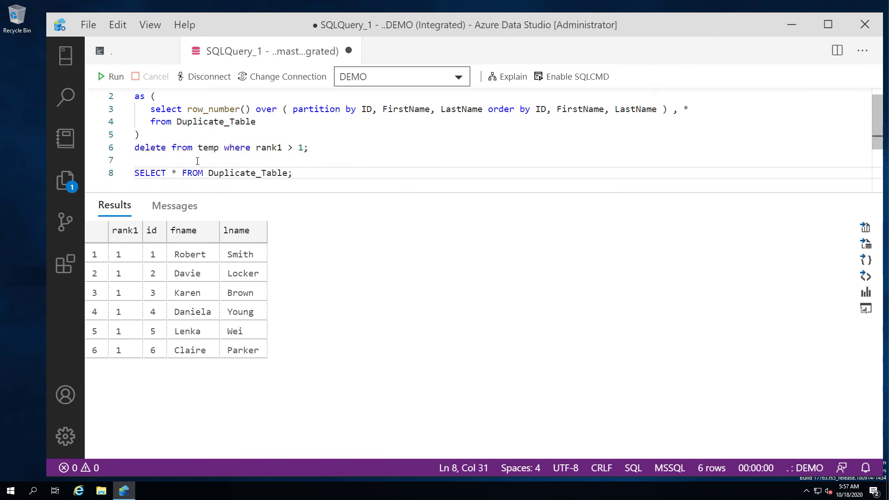
left_click_drag(332, 192, 331, 228)
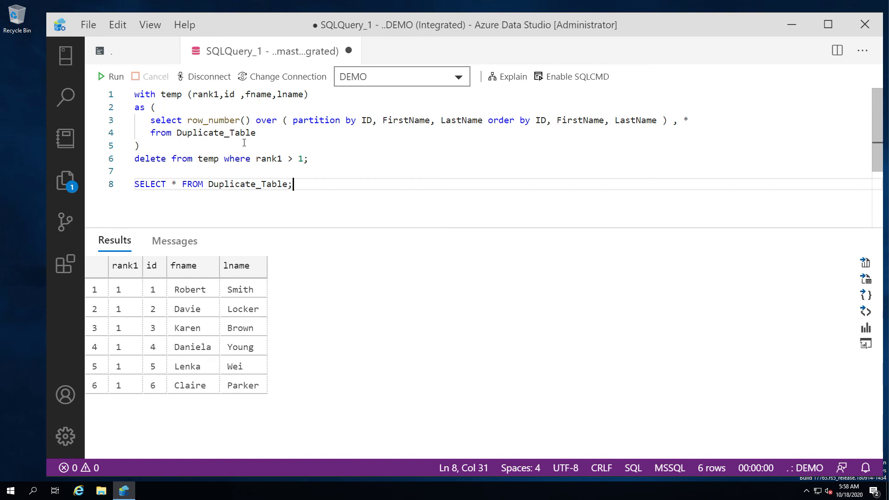
left_click(112, 76)
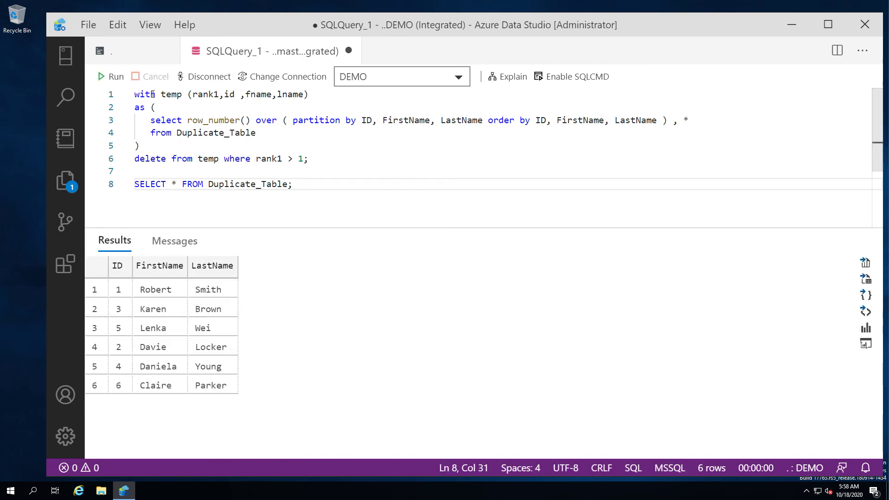
left_click(175, 241)
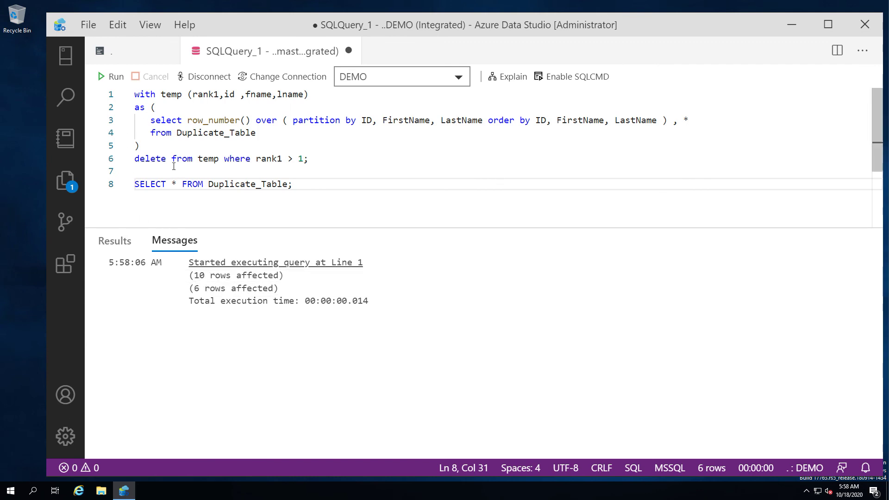
left_click(114, 241)
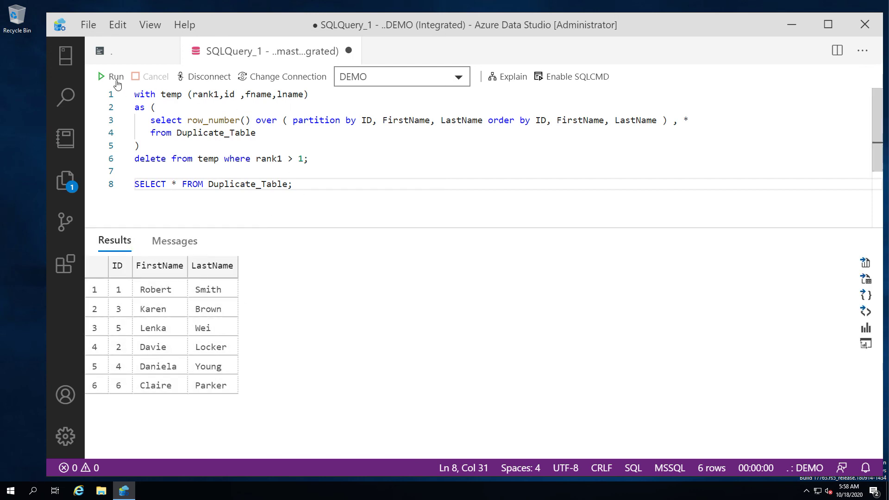
left_click(166, 247)
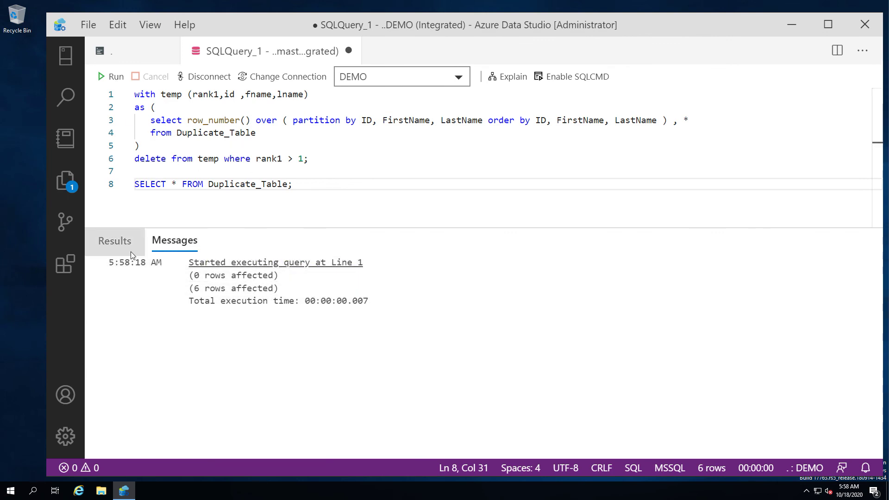
left_click(114, 240)
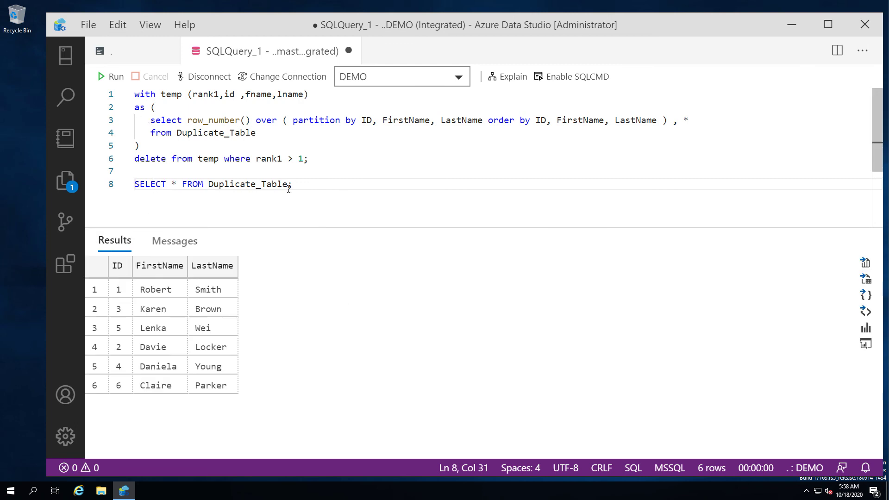